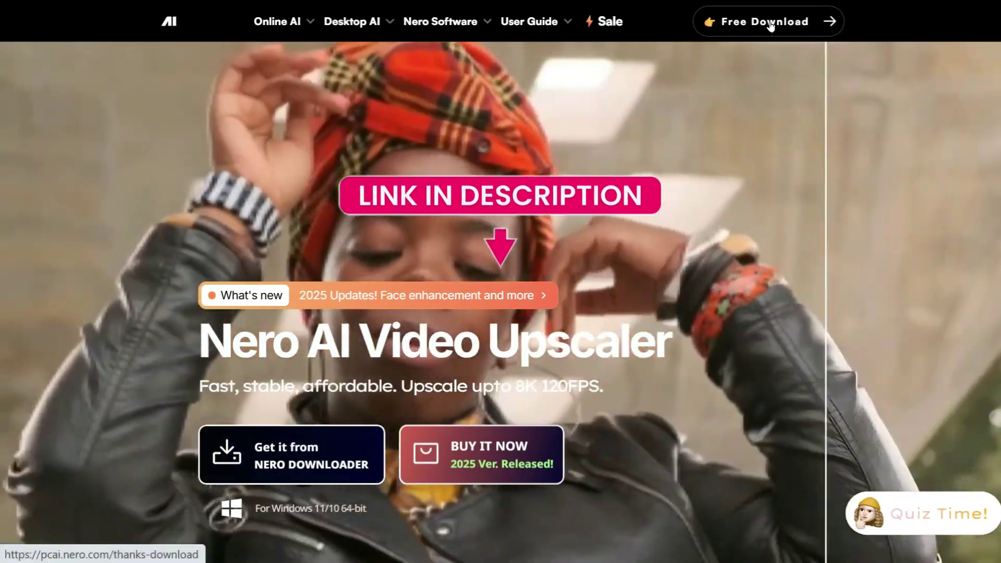
# Start the free download of Nero AI Video Upscaler from the Nero AI website
pyautogui.click(771, 24)
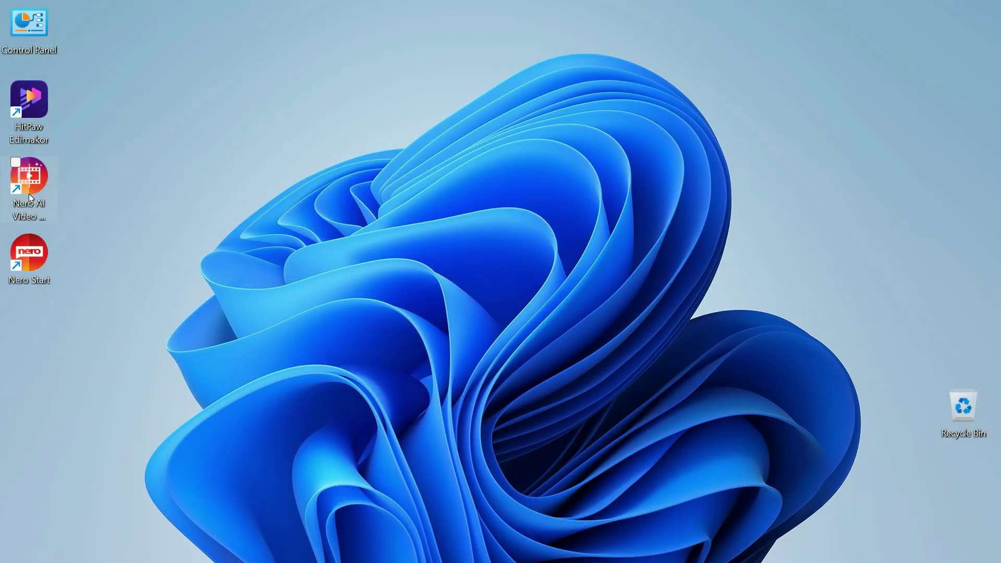
# Launch Nero AI Video Upscaler and import Old Building.mp4 for 1920x1080 upscaling
pyautogui.doubleClick(29, 193)
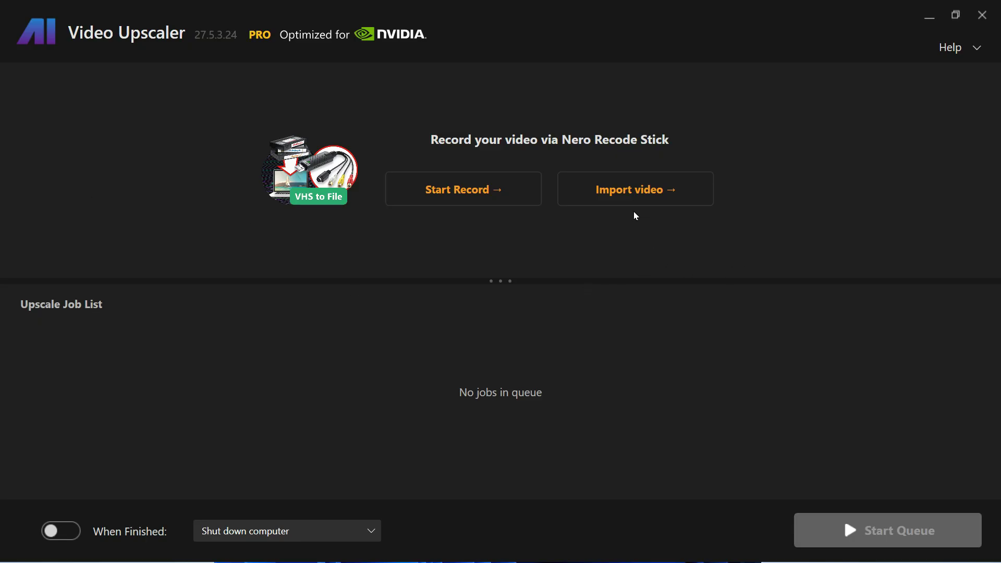
pyautogui.click(629, 190)
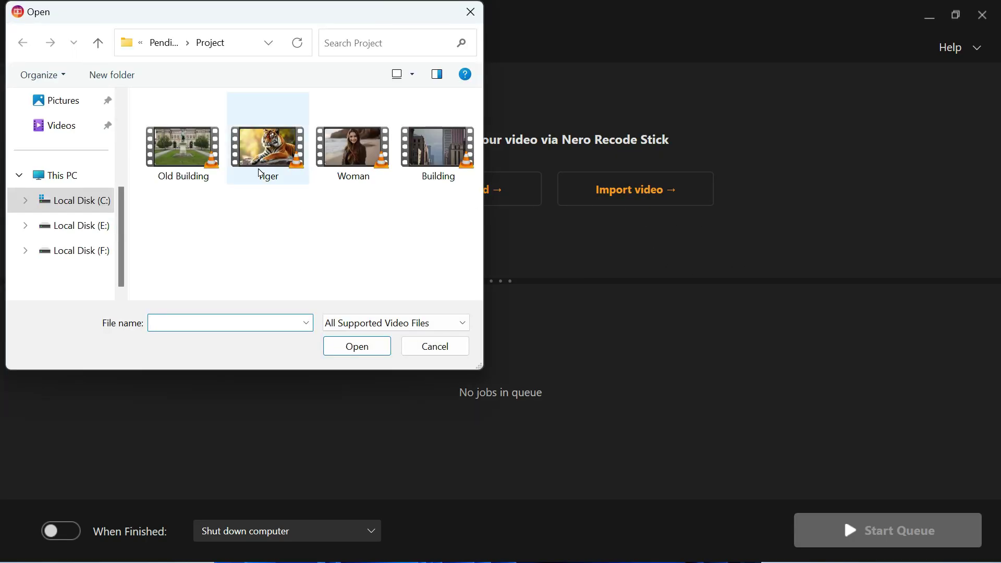
pyautogui.doubleClick(188, 158)
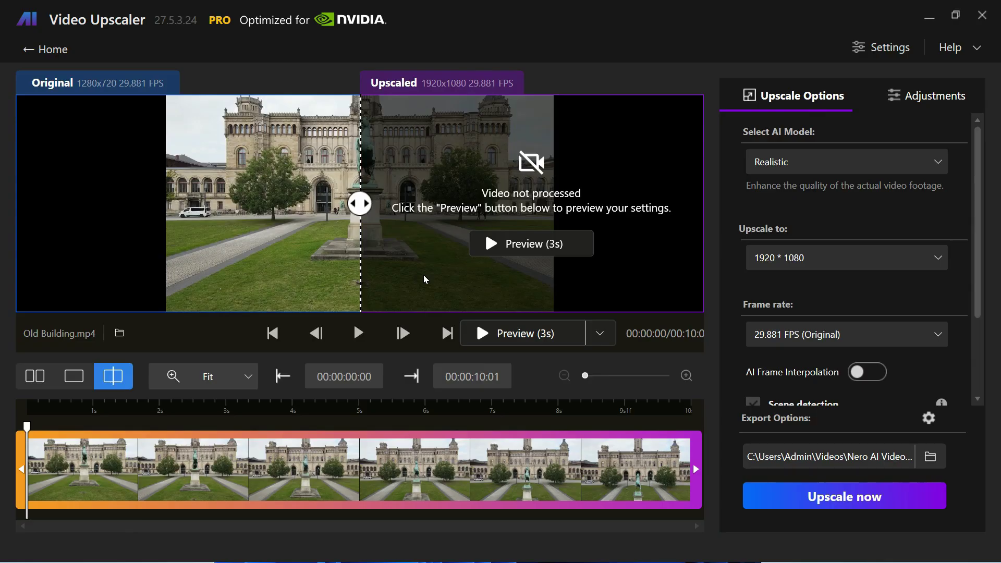
pyautogui.click(35, 376)
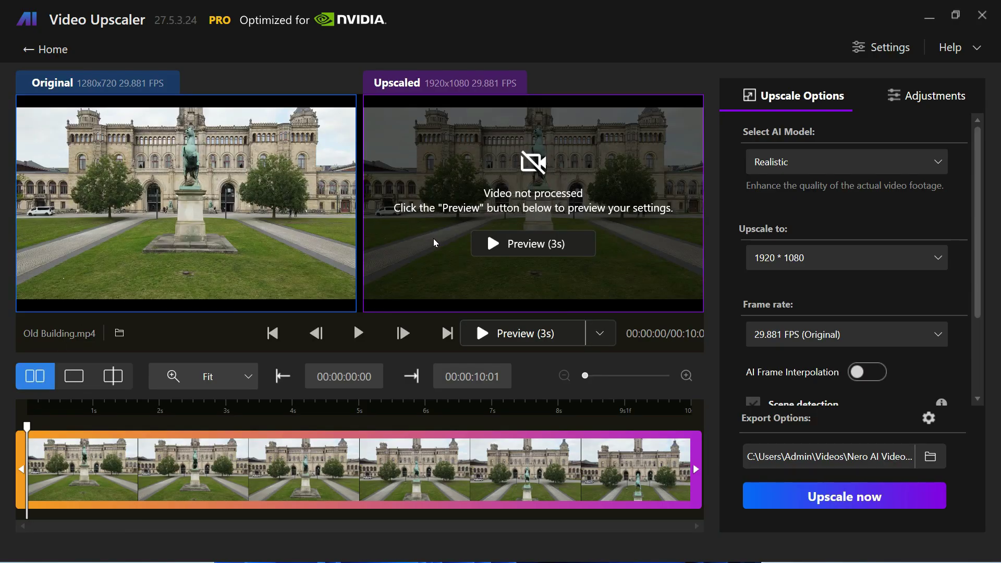
pyautogui.click(73, 377)
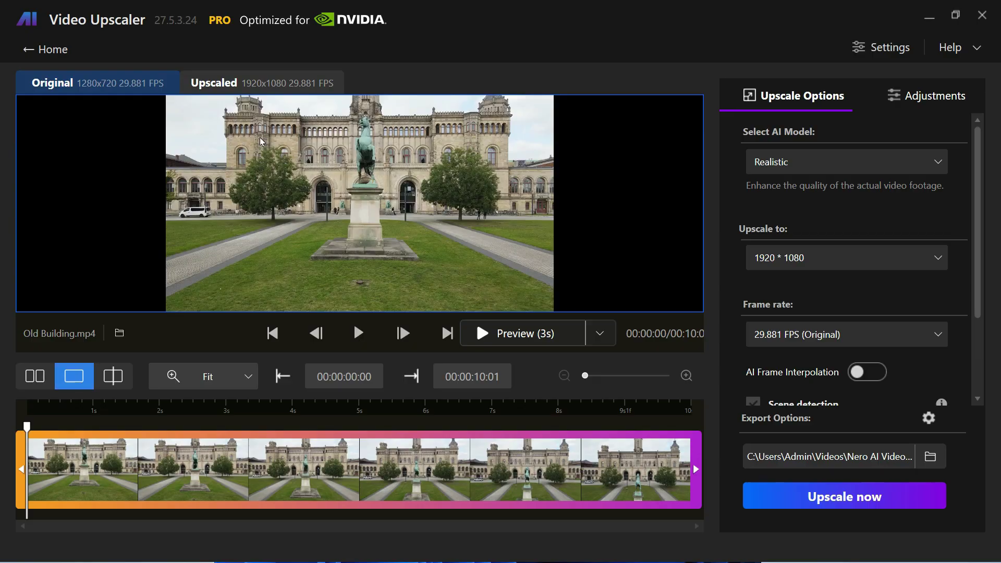
pyautogui.click(287, 81)
pyautogui.click(110, 84)
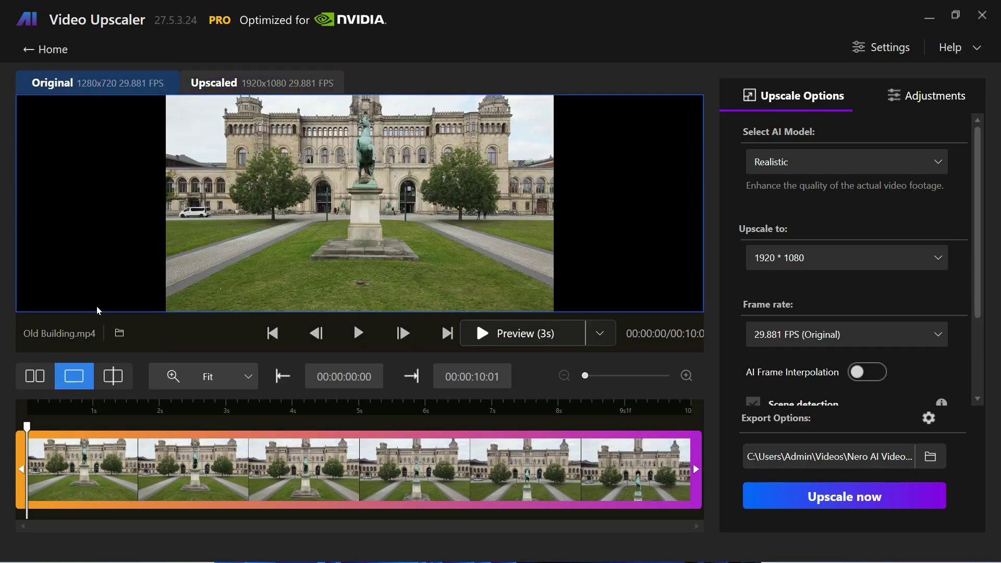
pyautogui.click(114, 381)
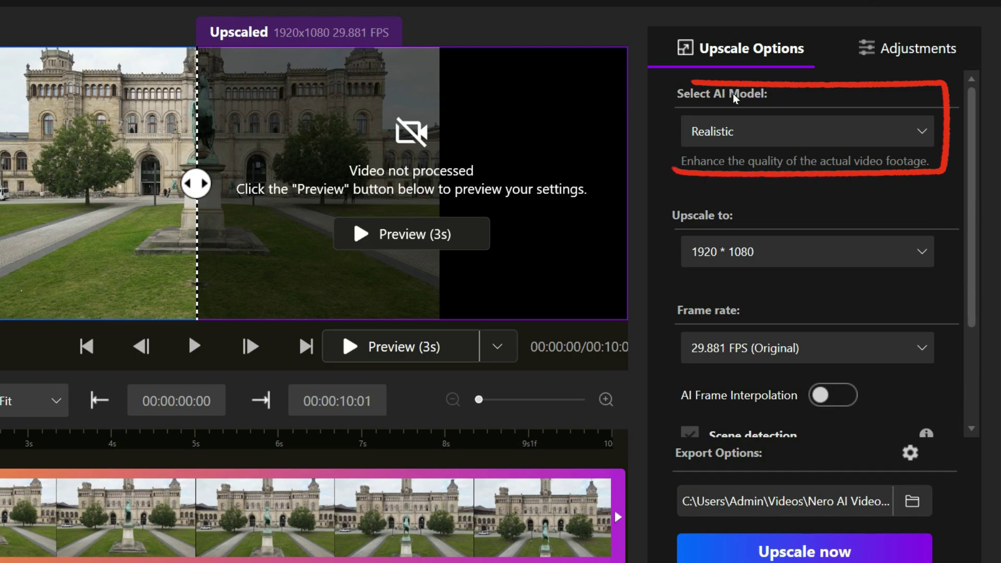
pyautogui.click(923, 134)
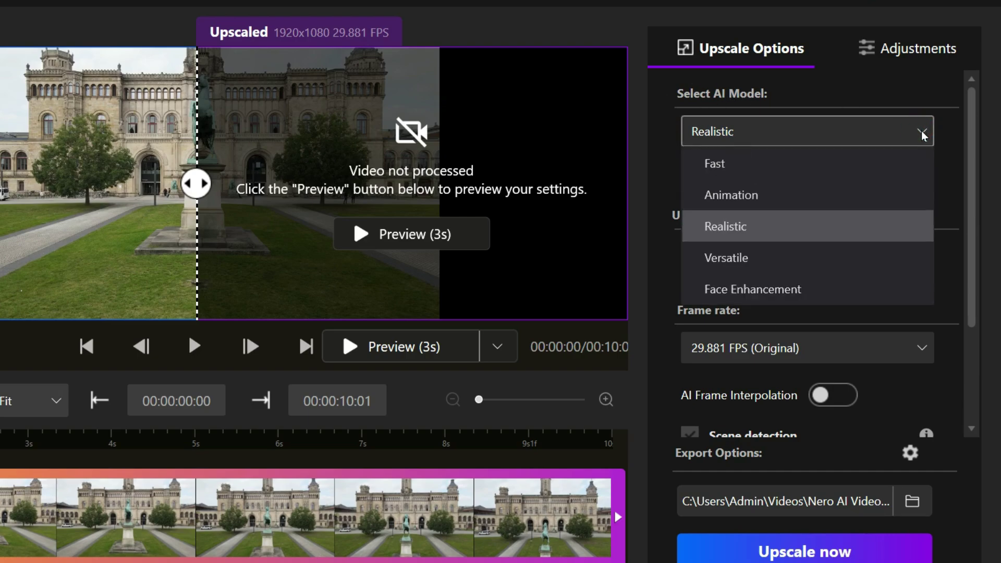
pyautogui.click(741, 229)
pyautogui.click(862, 130)
pyautogui.click(730, 174)
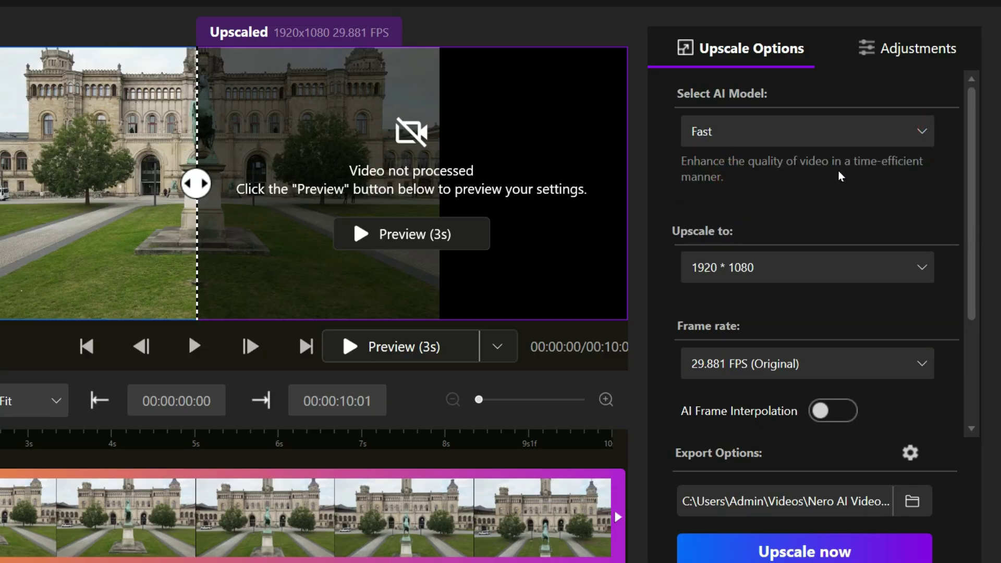
pyautogui.click(866, 137)
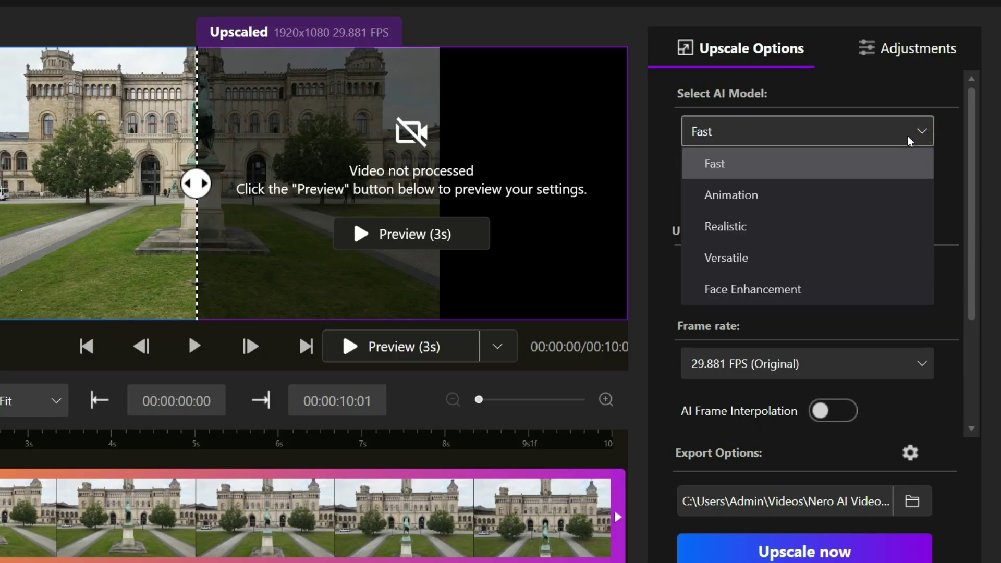
pyautogui.click(746, 201)
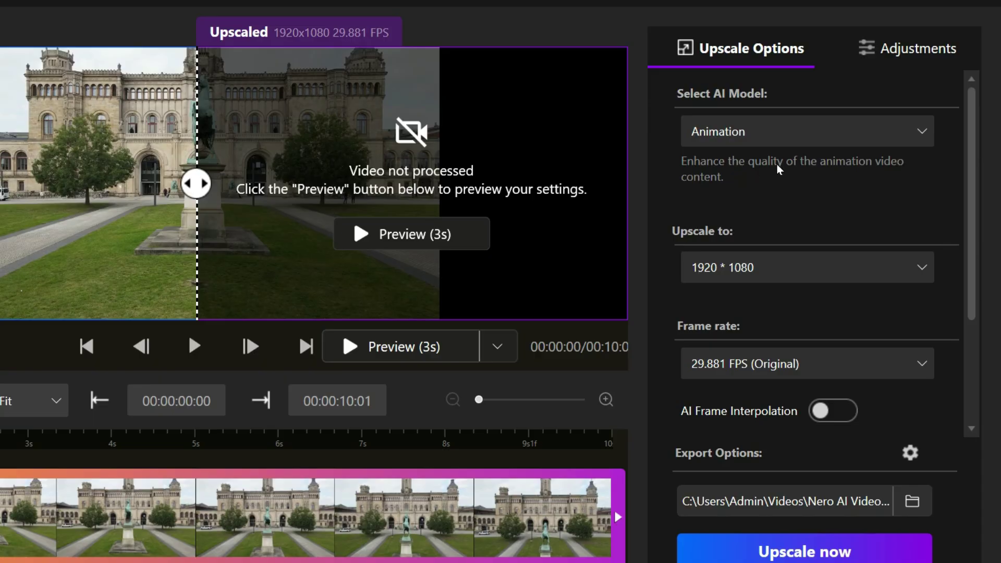
pyautogui.click(920, 136)
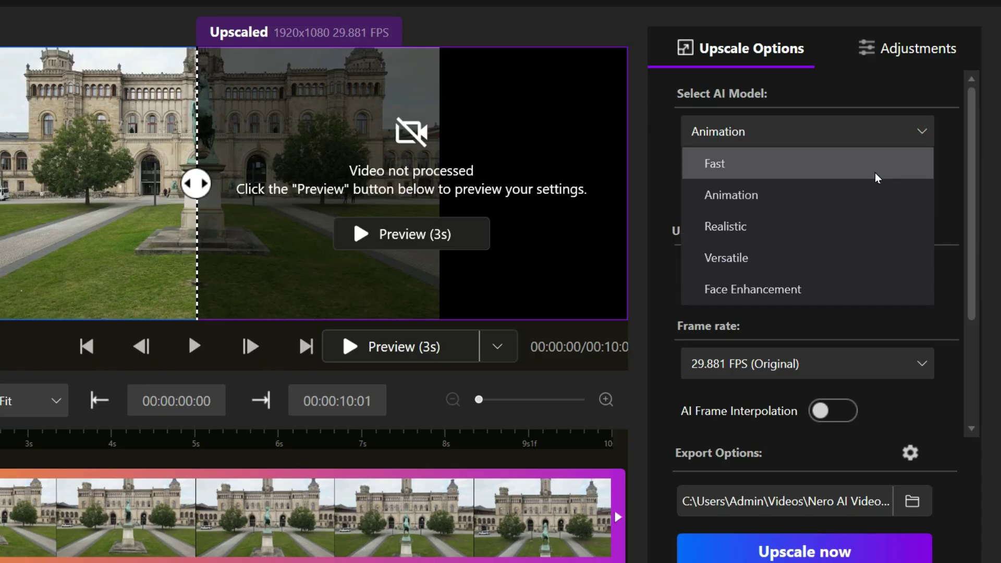
pyautogui.click(751, 259)
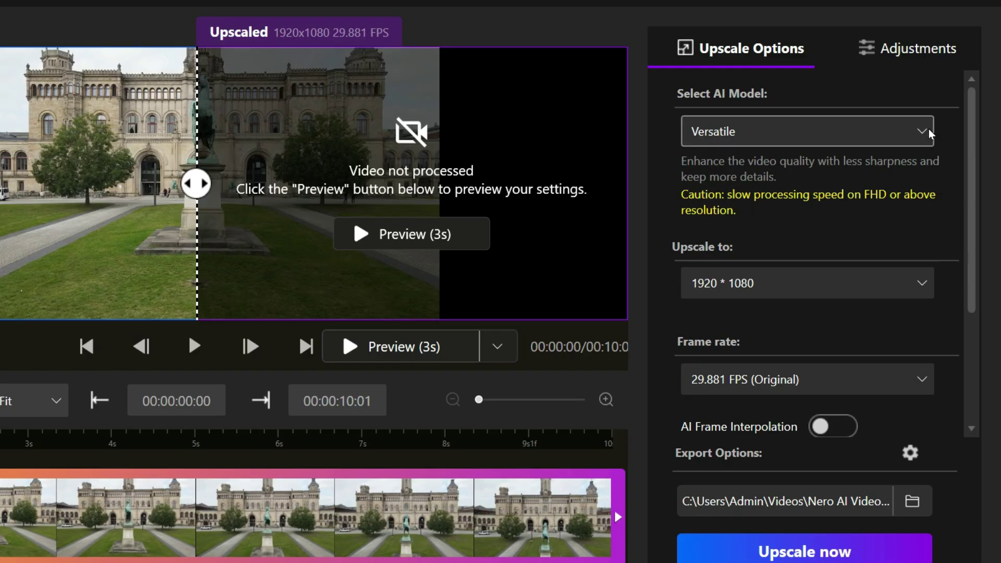
pyautogui.click(844, 132)
pyautogui.click(766, 289)
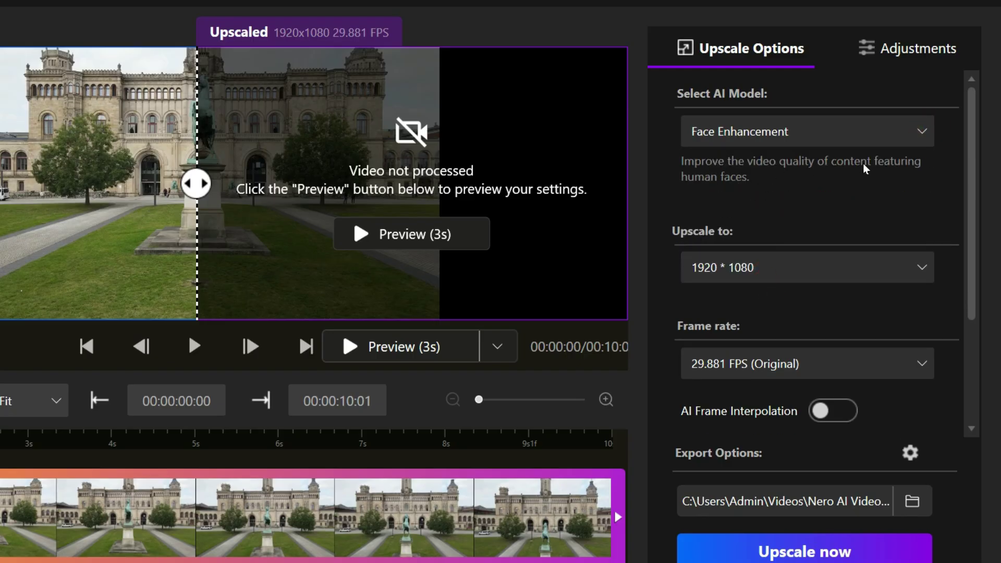
pyautogui.click(924, 137)
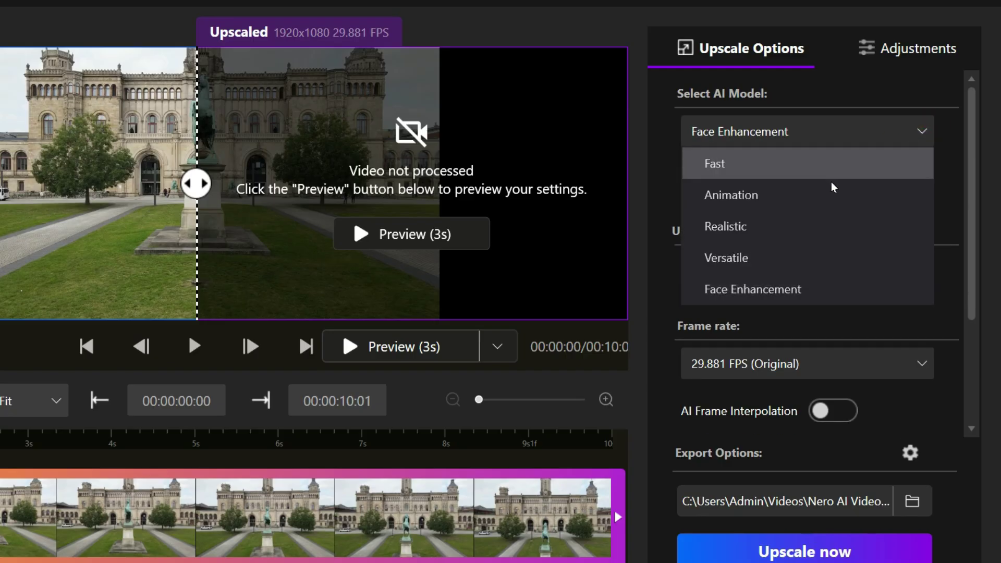
pyautogui.click(745, 225)
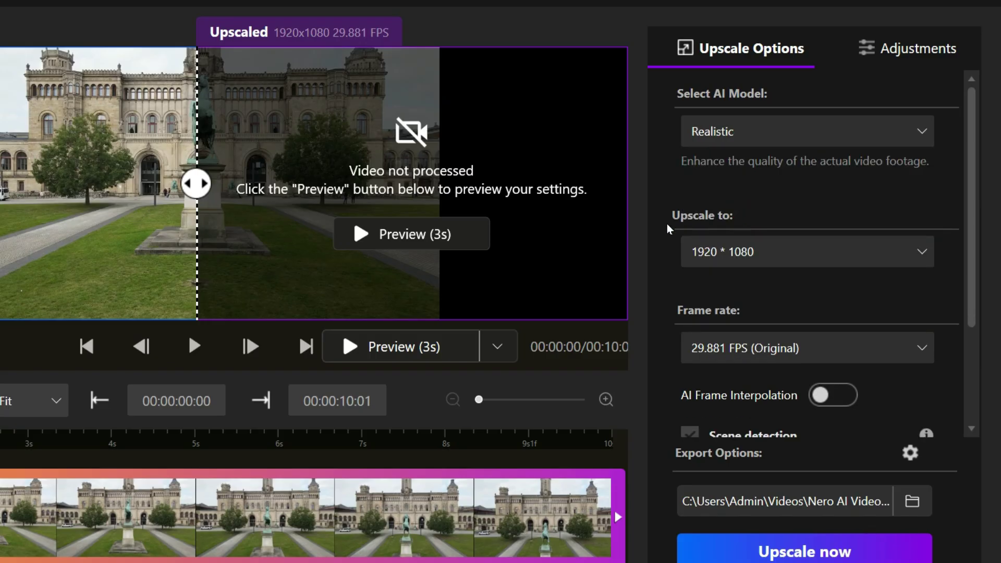
pyautogui.click(495, 347)
# Set a 1s preview and compare the original 1280x720 and upscaled 1920x1080 views side by side
pyautogui.click(377, 382)
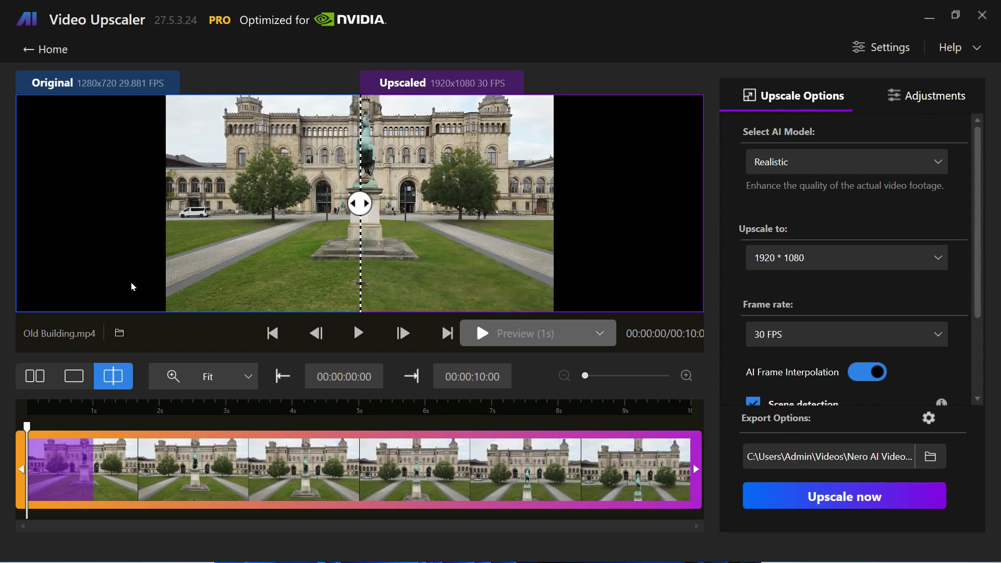
pyautogui.click(34, 380)
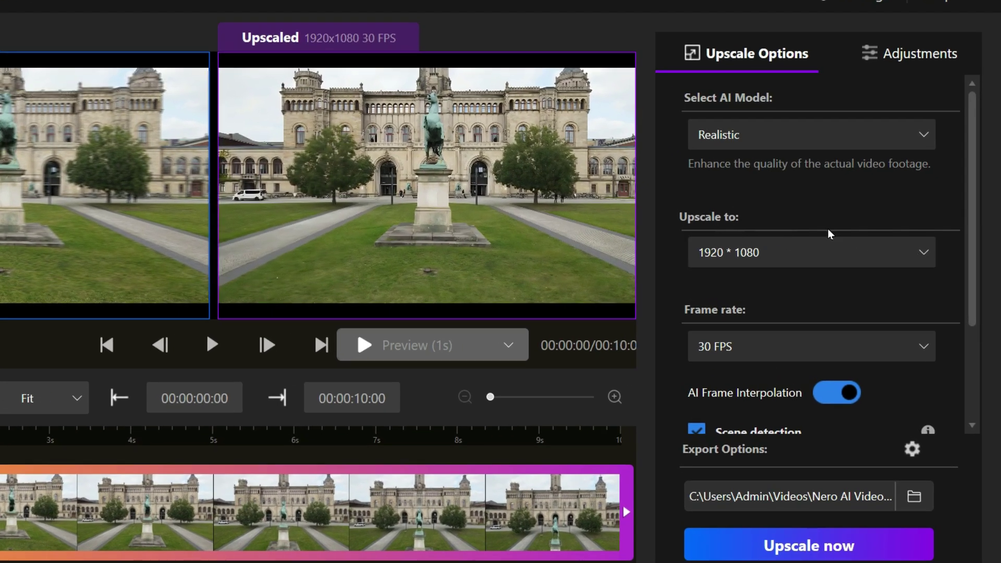
pyautogui.click(832, 252)
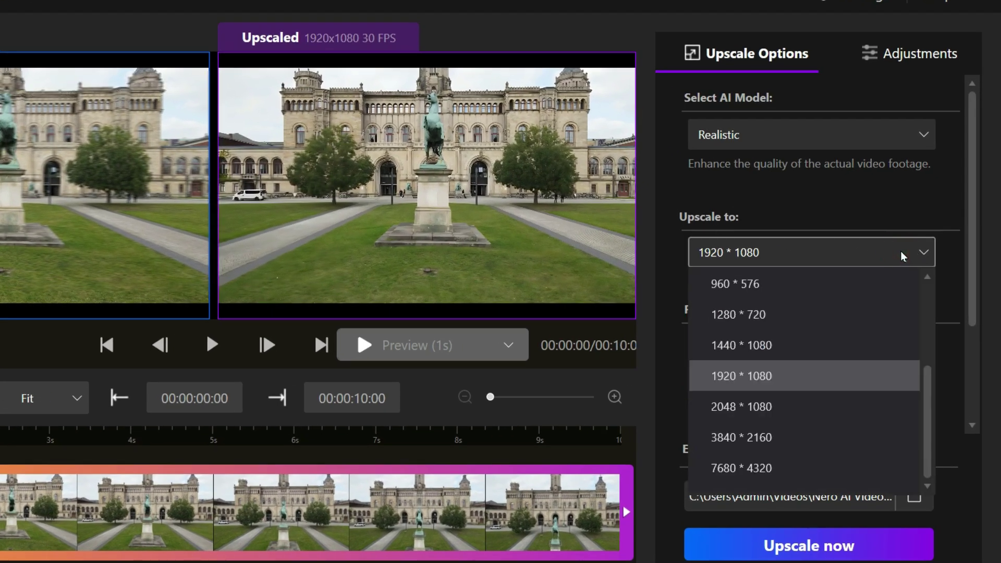
pyautogui.scroll(3, 870, 323)
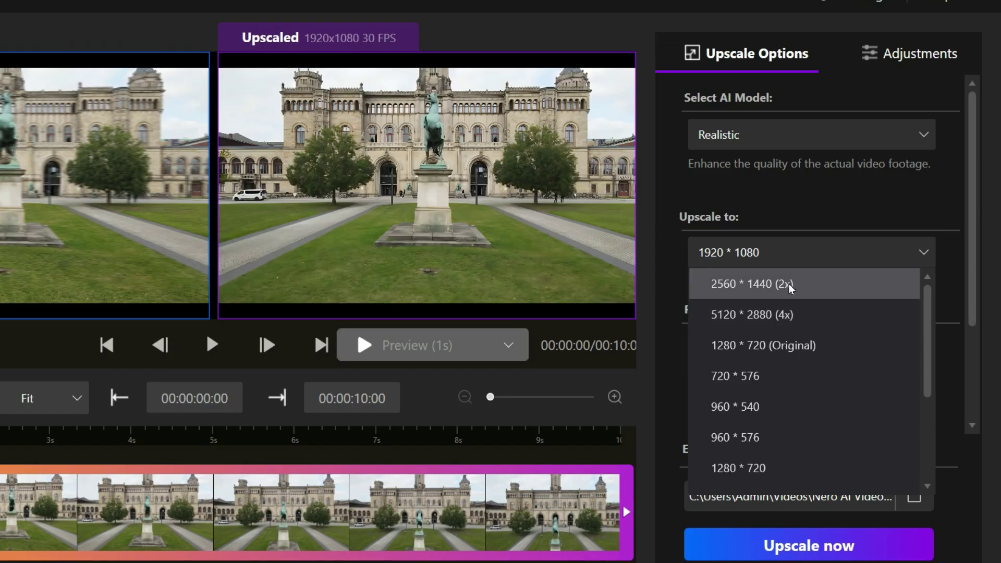
pyautogui.scroll(-3, 817, 406)
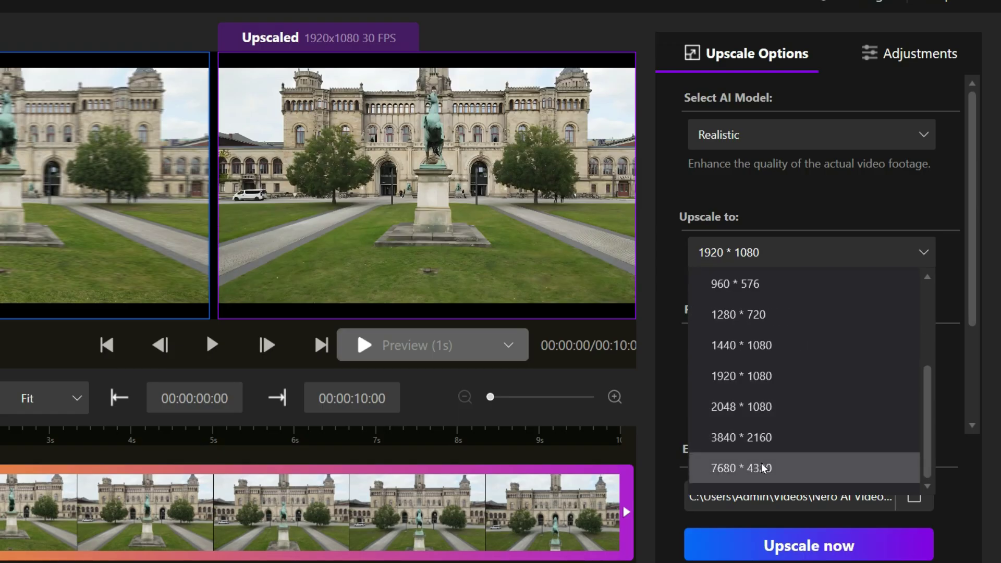
pyautogui.click(742, 376)
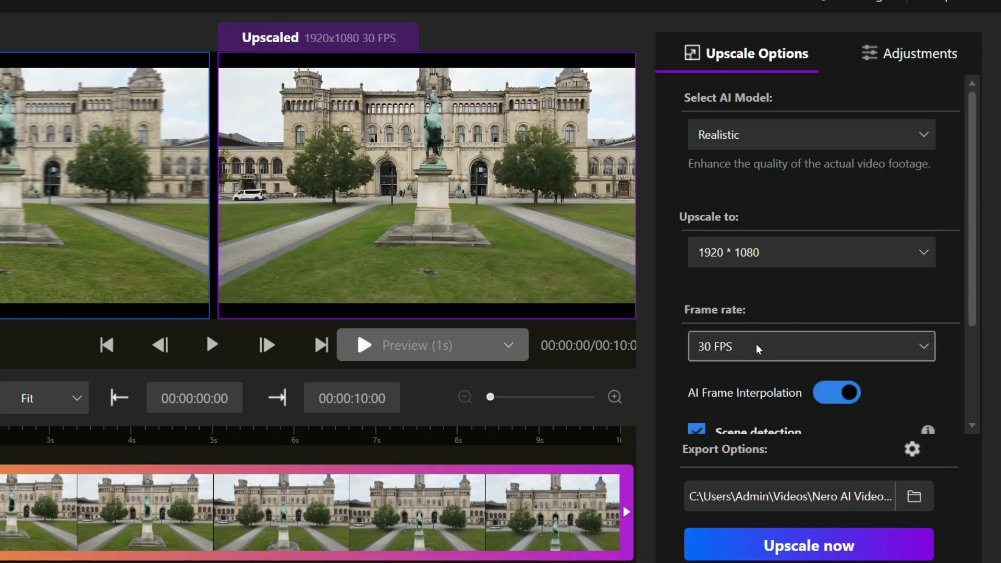
pyautogui.click(887, 354)
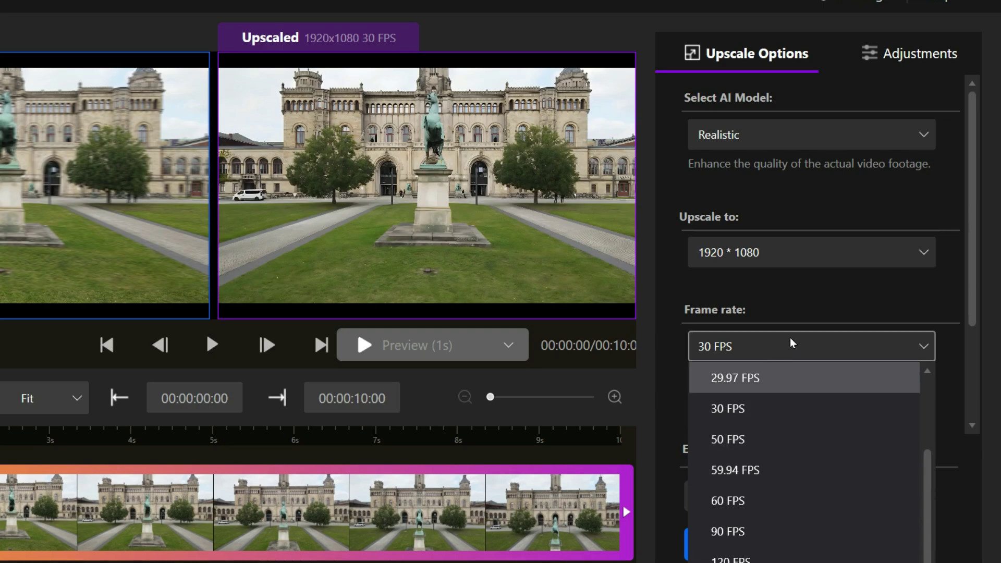
pyautogui.click(801, 345)
pyautogui.scroll(-1, 801, 345)
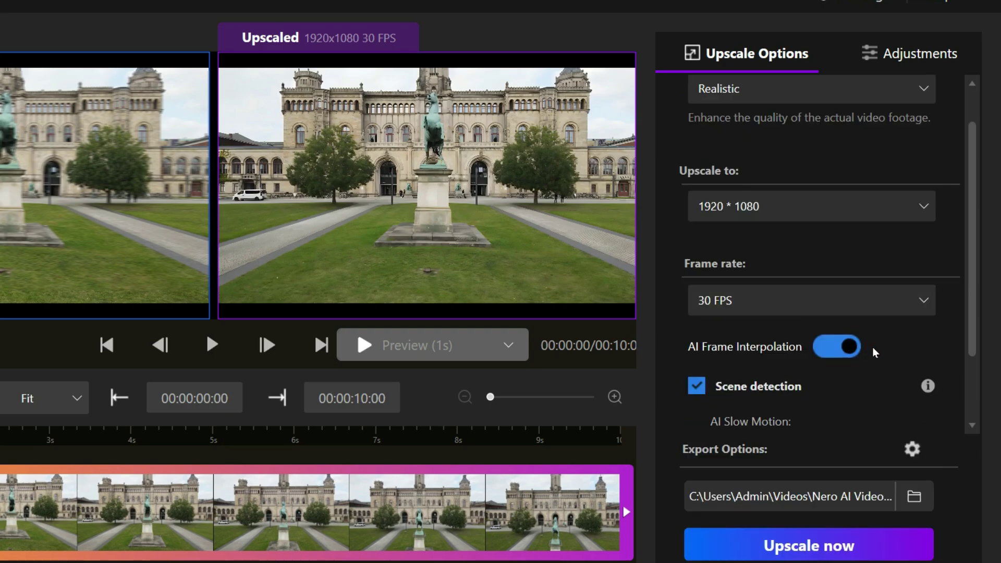
pyautogui.scroll(-2, 844, 367)
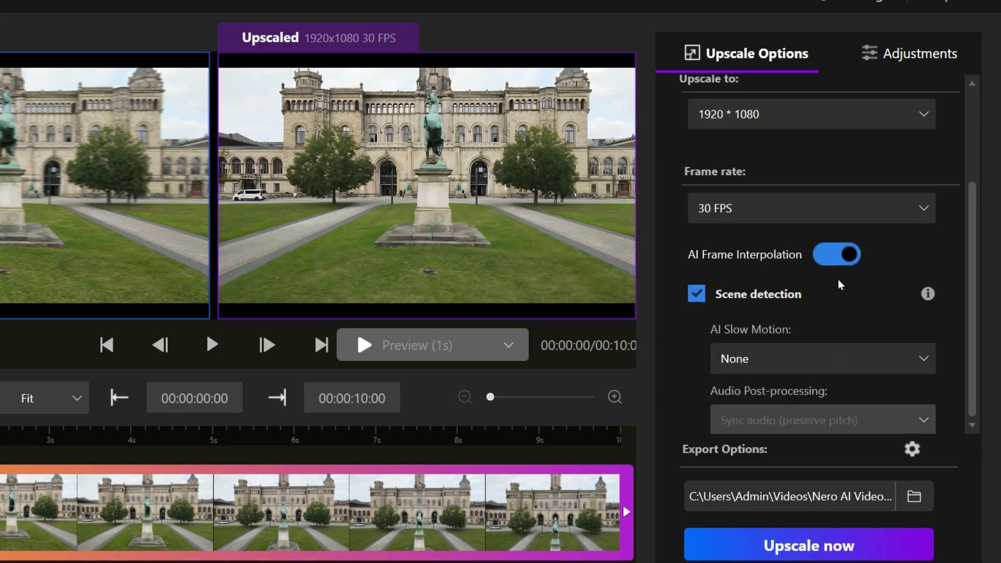
pyautogui.click(848, 253)
pyautogui.click(846, 254)
pyautogui.click(918, 357)
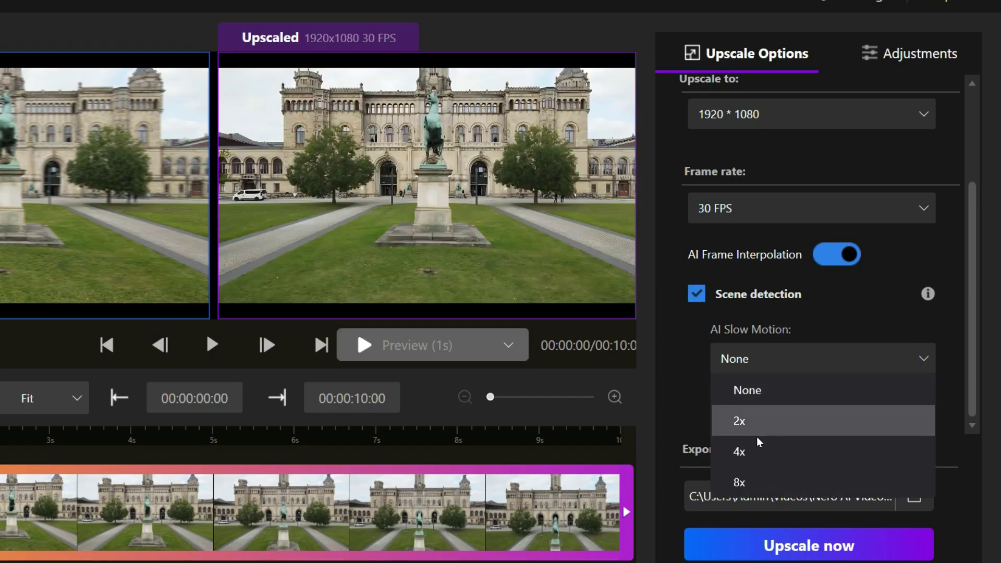
pyautogui.click(836, 314)
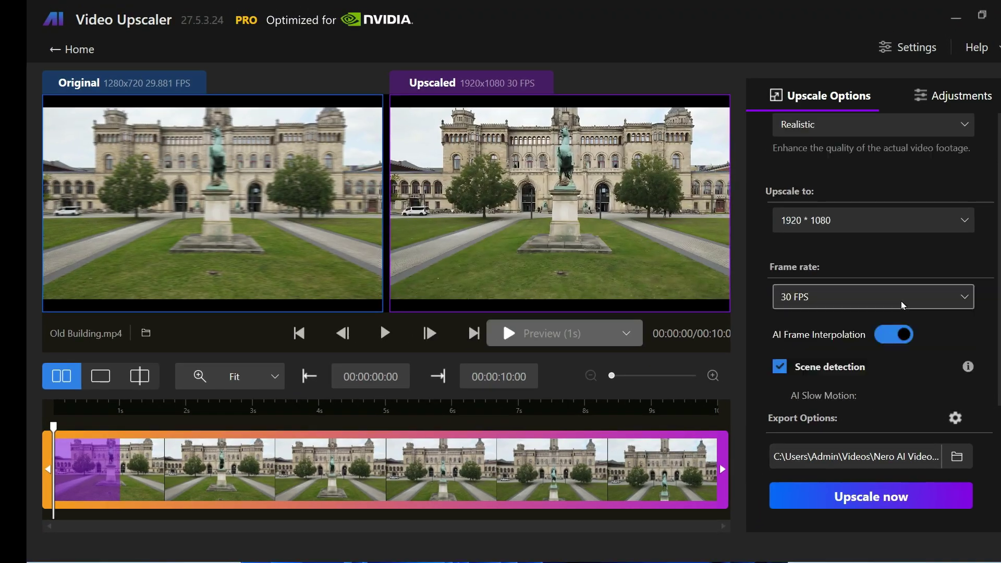
# Queue Old Building.mp4 as job 1, upscaling to 1920x1080 at 30 FPS
pyautogui.scroll(1, 899, 235)
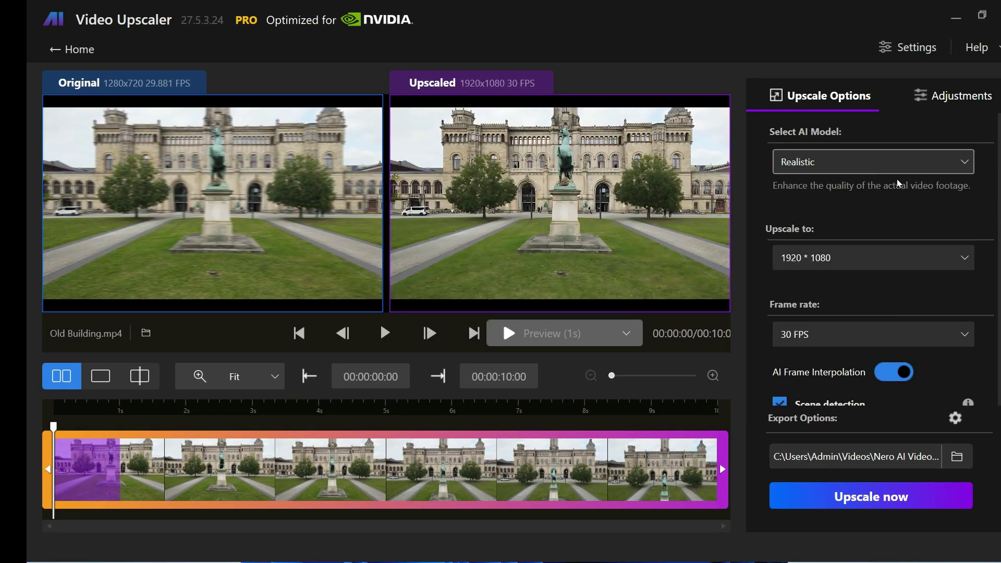
pyautogui.click(864, 498)
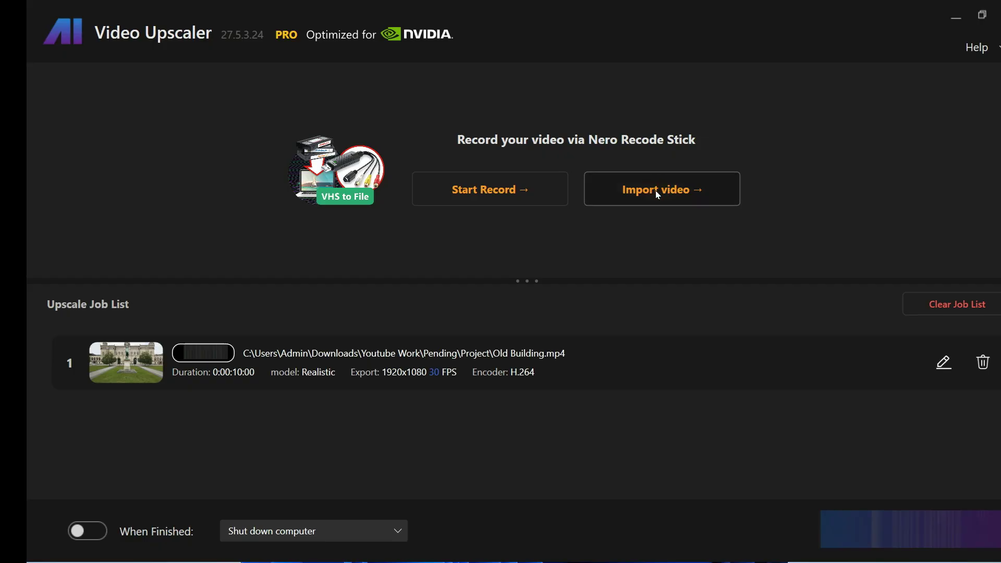
# Import Woman.mp4 and switch its AI model to Face Enhancement
pyautogui.click(655, 190)
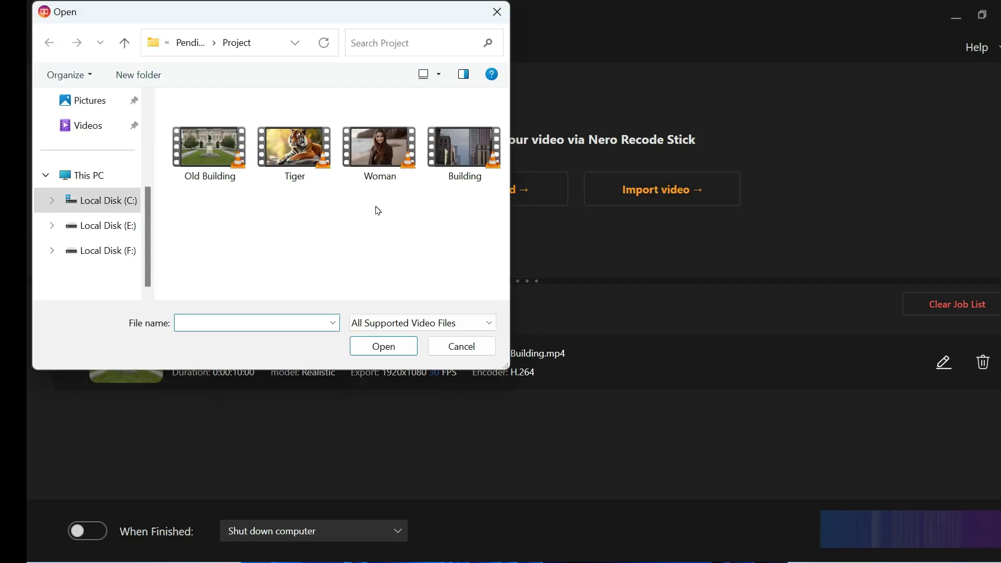
pyautogui.doubleClick(387, 149)
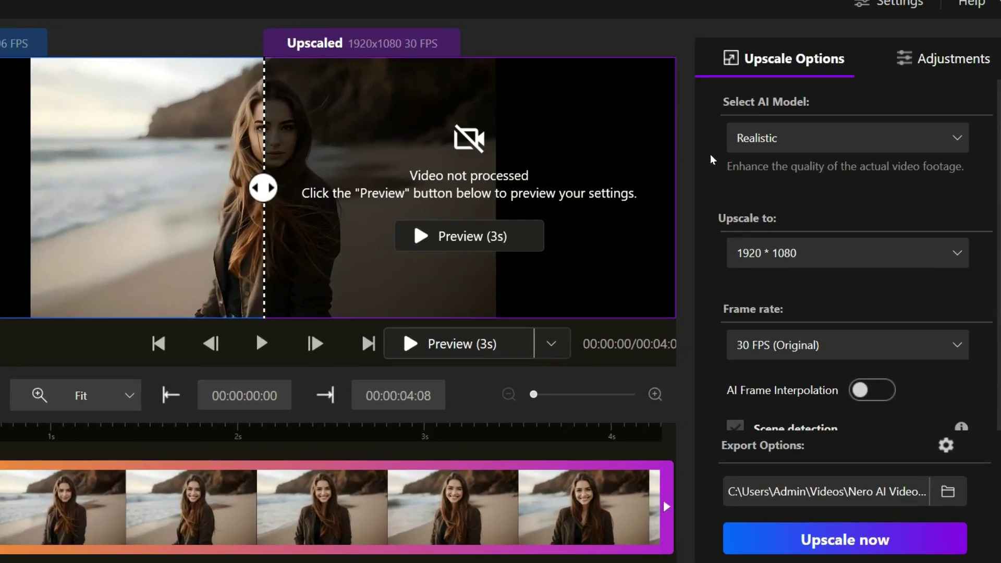
pyautogui.click(961, 137)
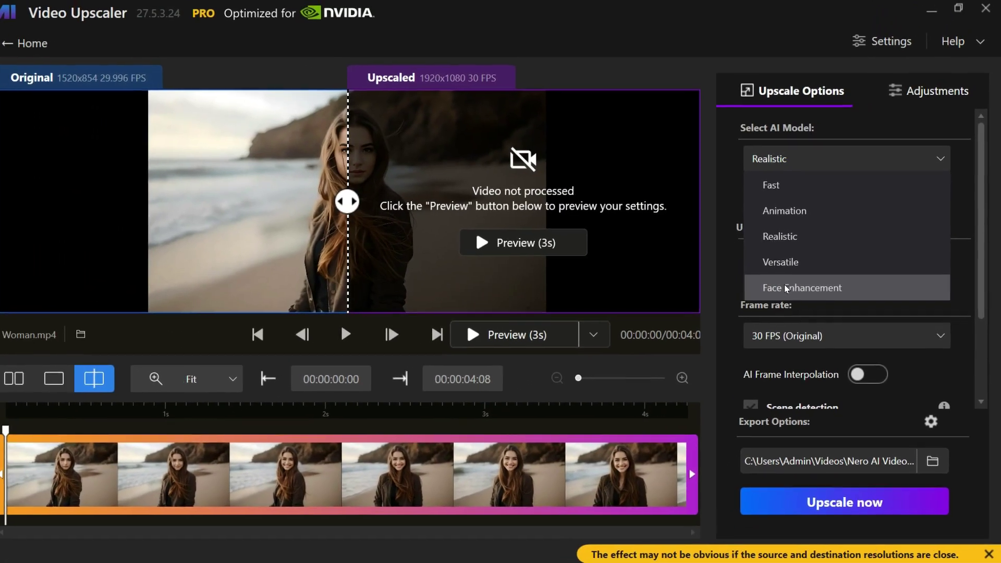
pyautogui.click(774, 288)
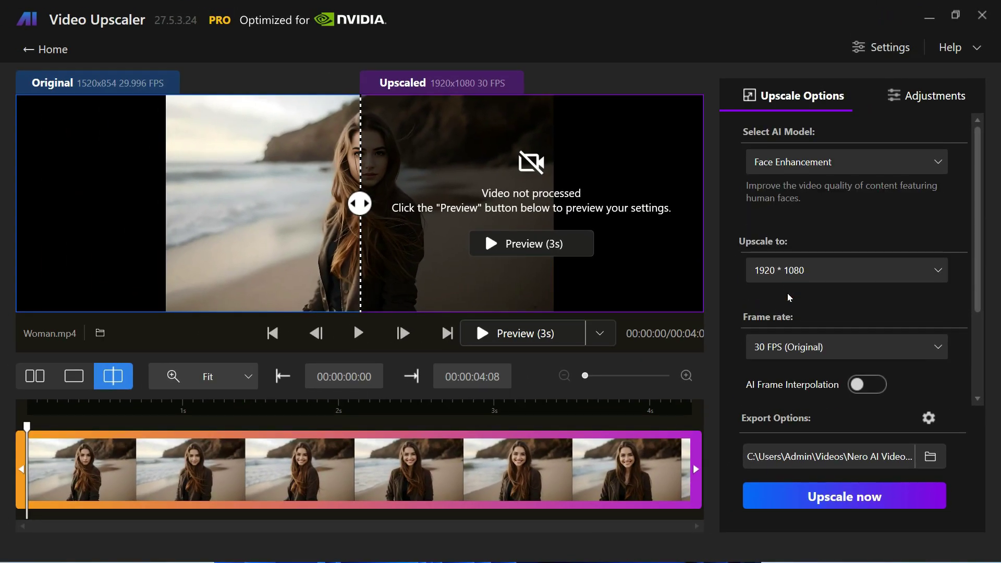
# Adjust Woman.mp4 to brightness 14, contrast 10 with higher sharpness, then start upscaling
pyautogui.click(920, 99)
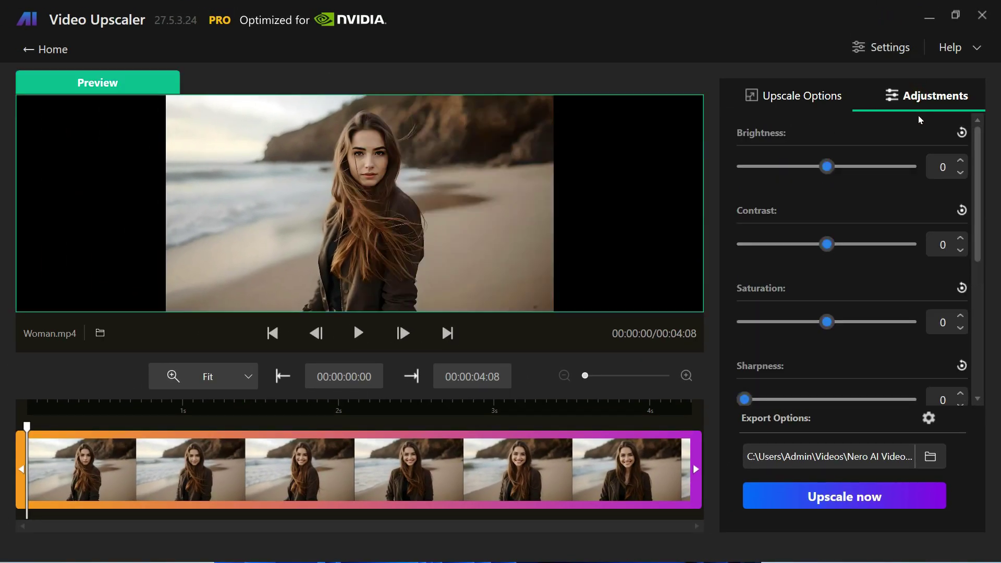
pyautogui.moveTo(827, 167); pyautogui.dragTo(845, 170)
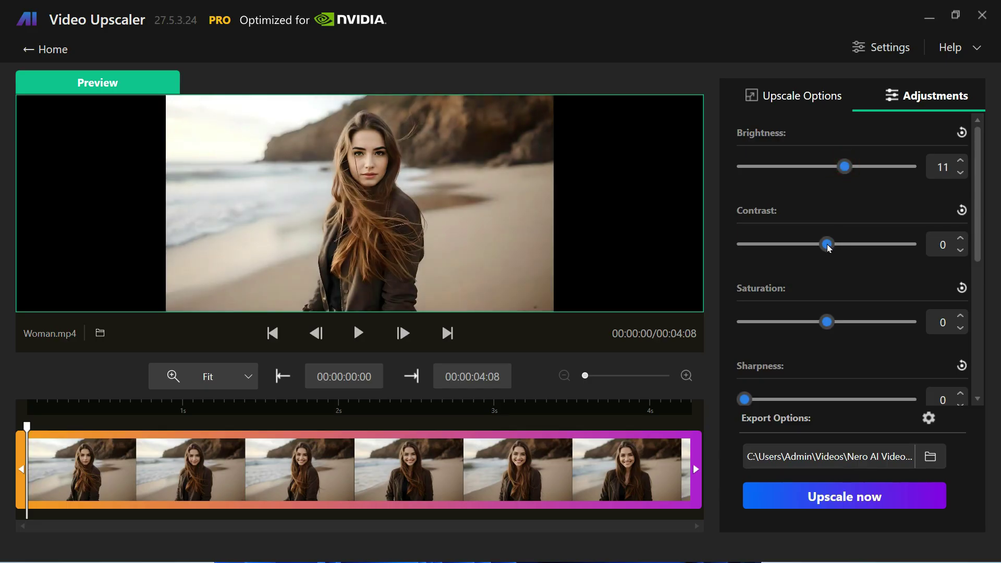
pyautogui.moveTo(828, 245); pyautogui.dragTo(843, 244)
pyautogui.moveTo(845, 167); pyautogui.dragTo(850, 167)
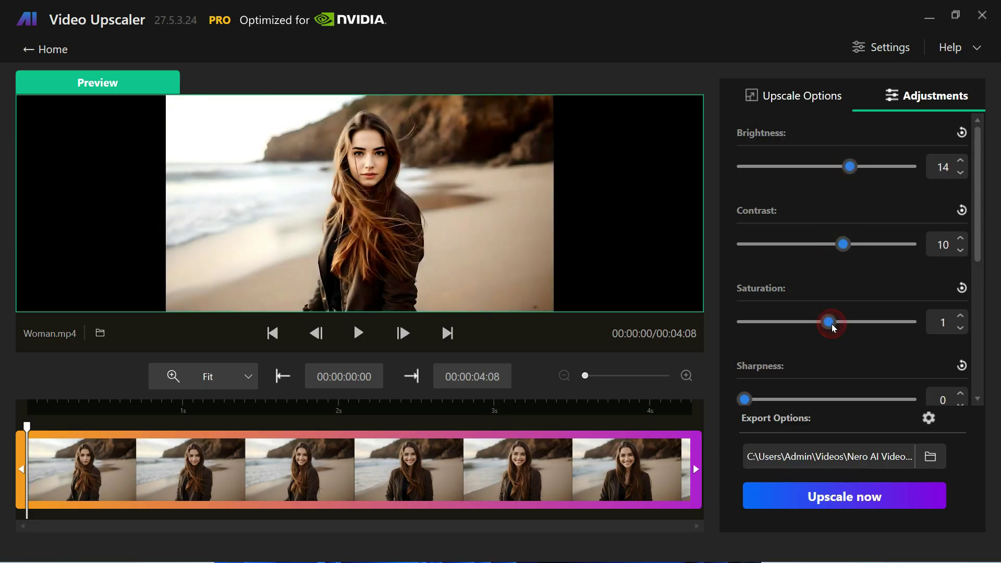
pyautogui.moveTo(745, 399); pyautogui.dragTo(808, 398)
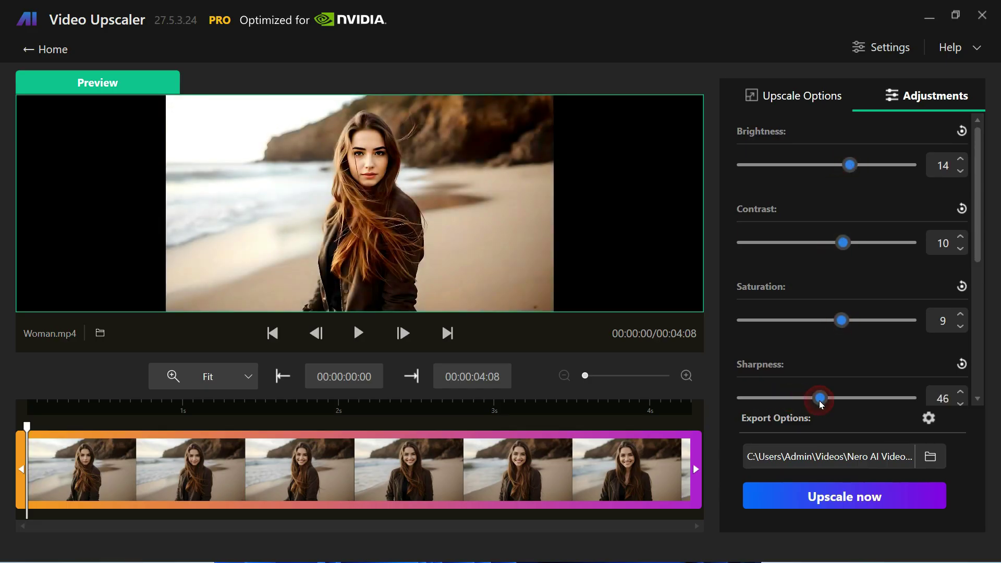
pyautogui.scroll(-5, 856, 359)
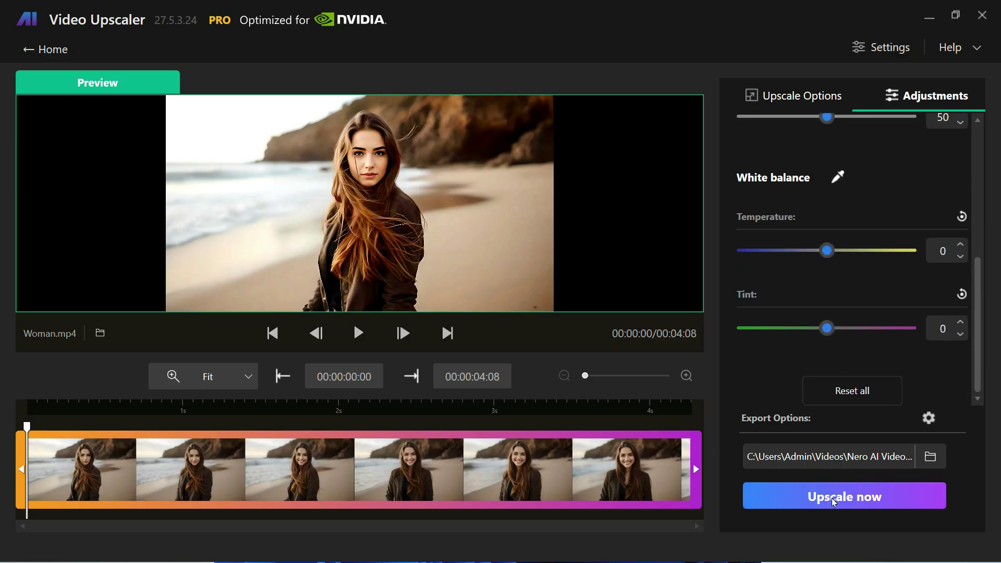
pyautogui.click(833, 501)
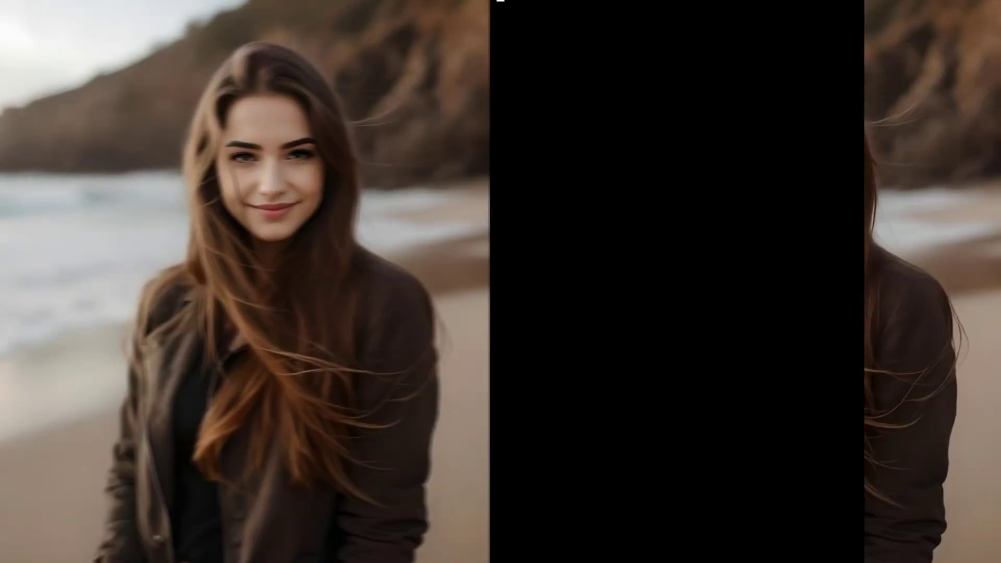